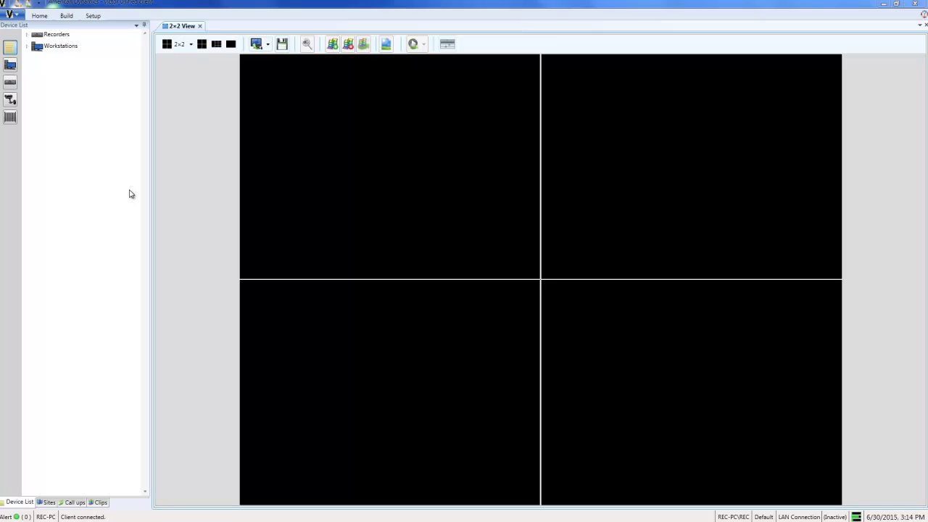
Start a video search and add the Fitting Room Lobby camera from the VideoEdge recorder Showroom
left_click(42, 17)
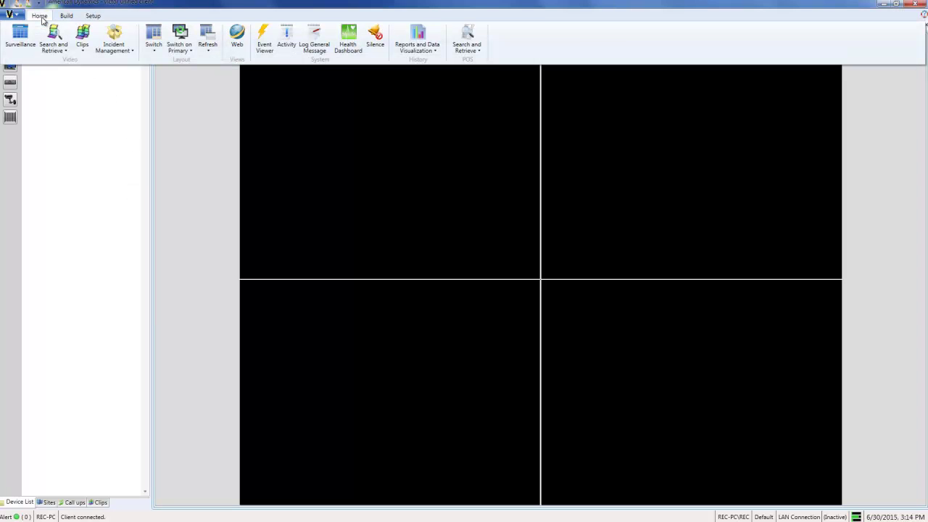
left_click(65, 48)
left_click(67, 62)
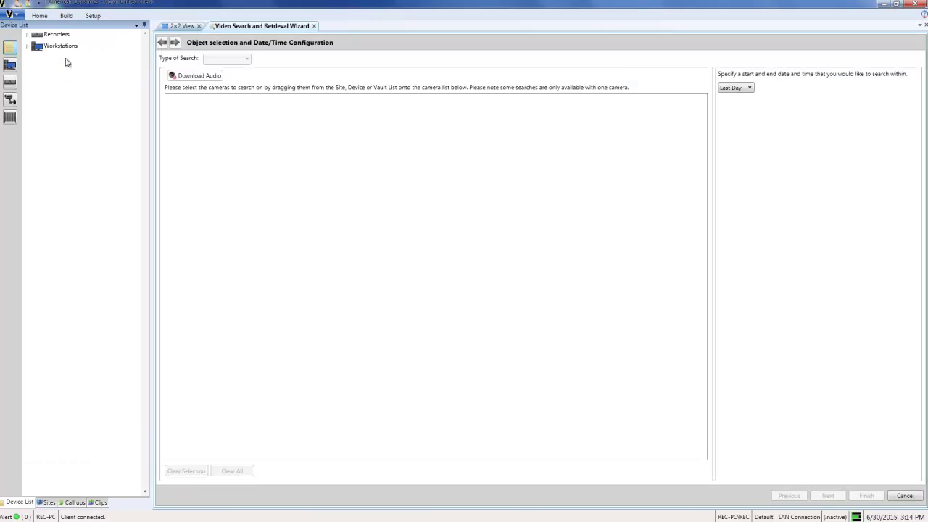
left_click(27, 35)
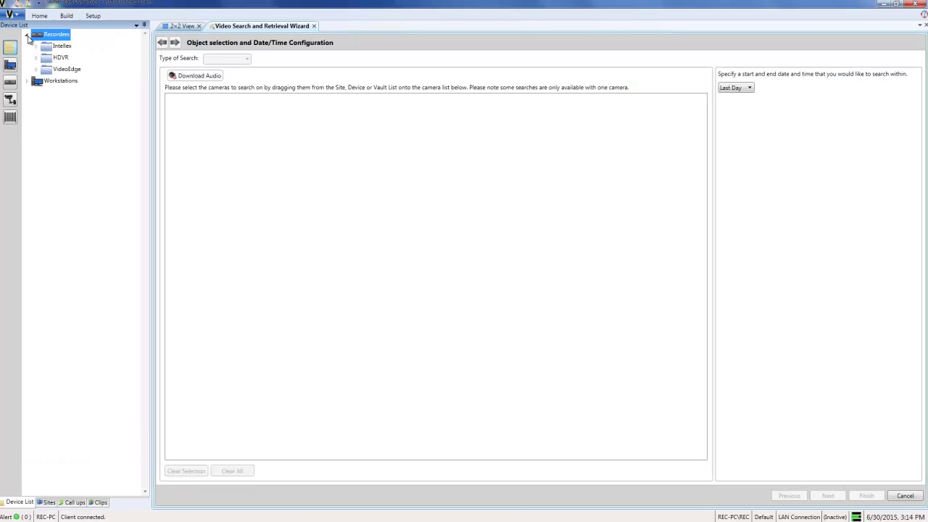
left_click(36, 69)
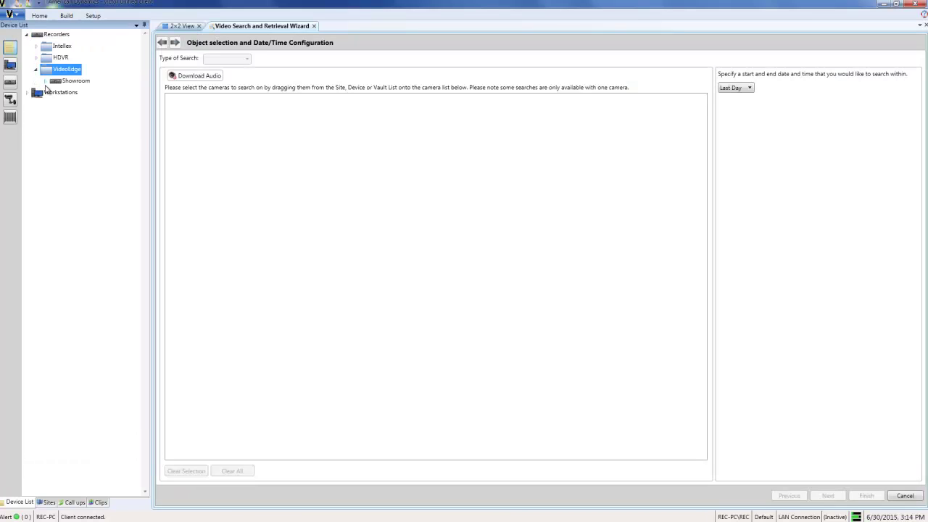
left_click(46, 82)
left_click_drag(69, 153, 284, 156)
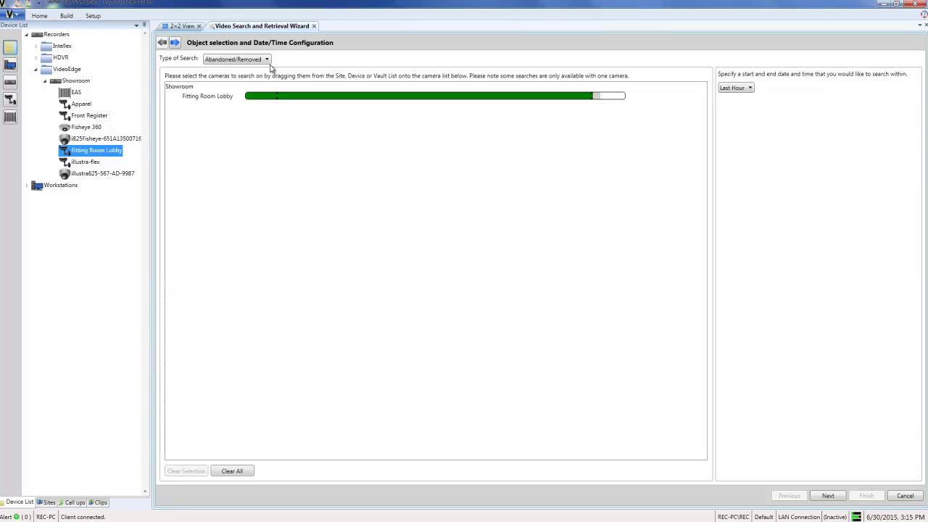
Set the search type to Enter and the time range to Last Day
left_click(268, 61)
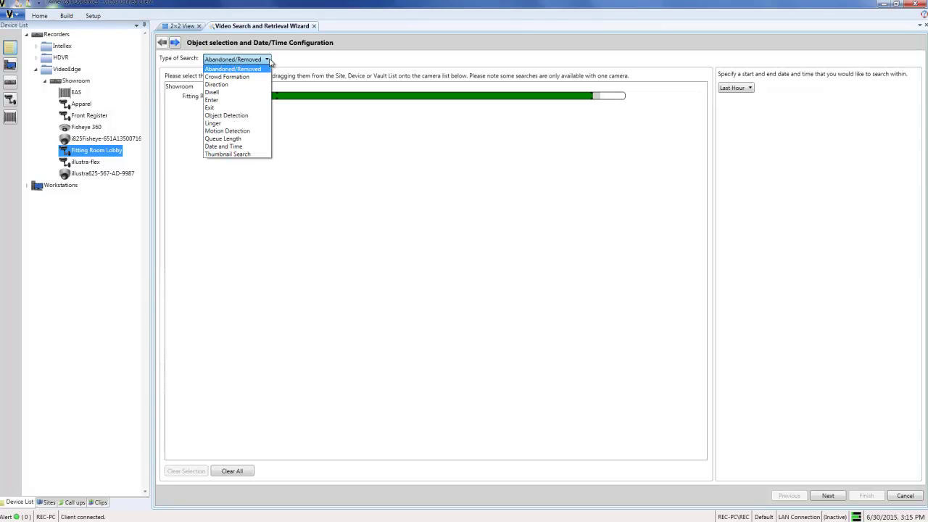
left_click(244, 101)
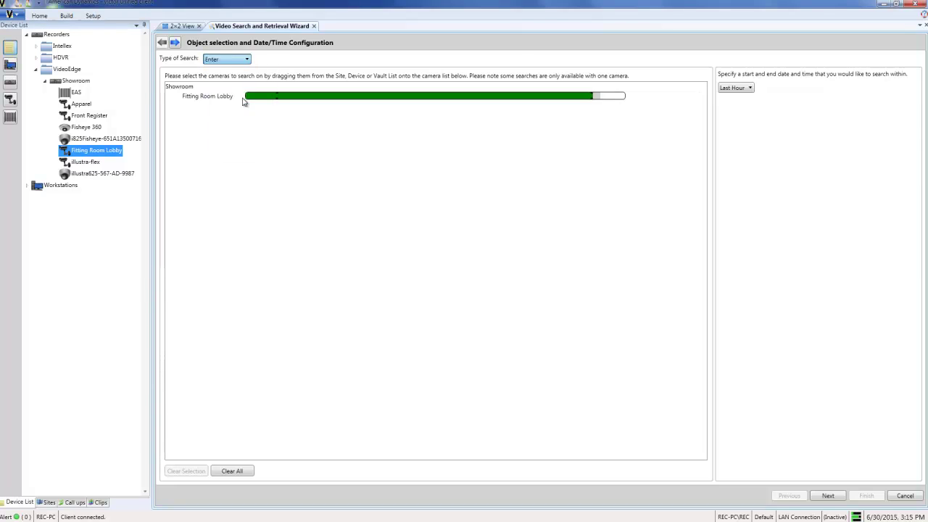
left_click(735, 88)
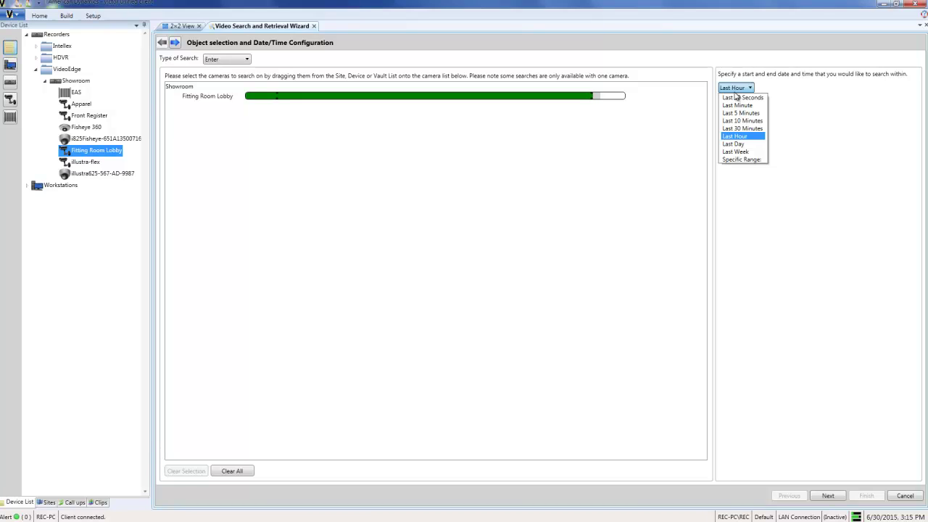
left_click(734, 143)
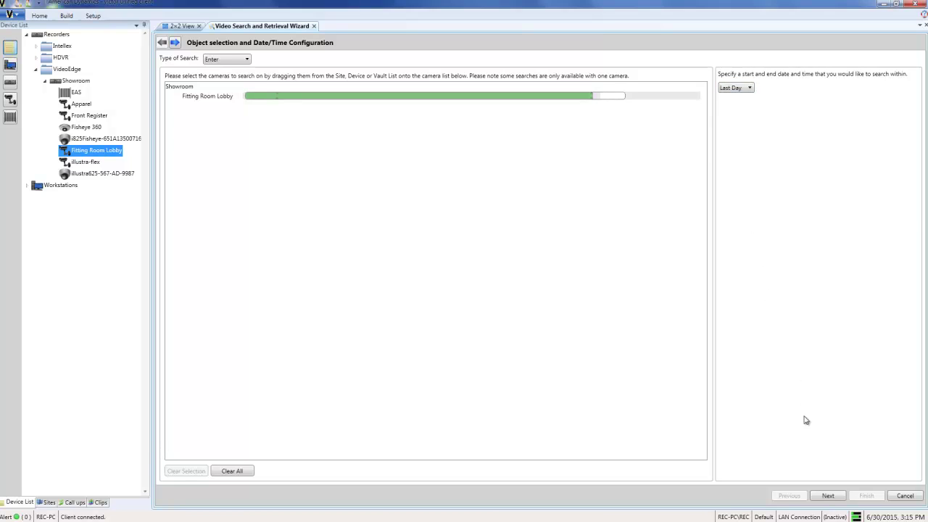
Load the search region from the Fitting Room Lobby Enter alert rule and run the search
left_click(827, 495)
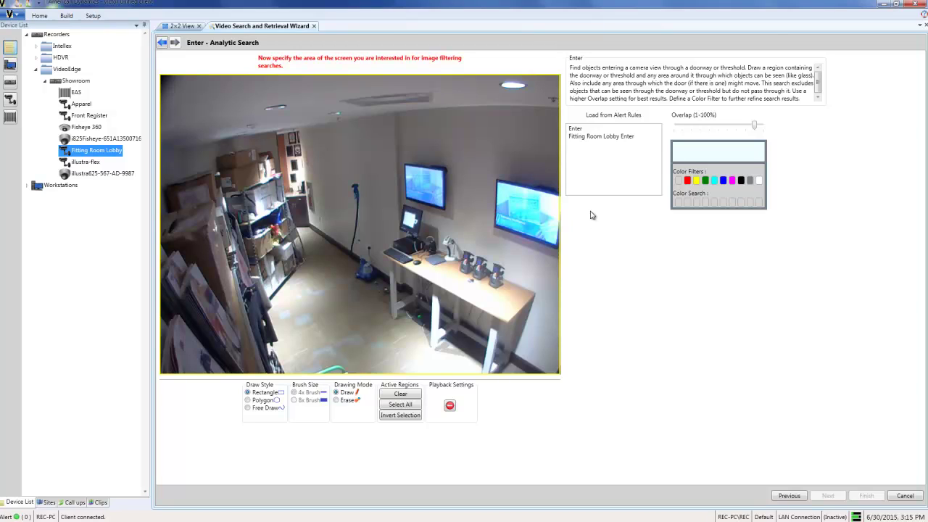
left_click(590, 138)
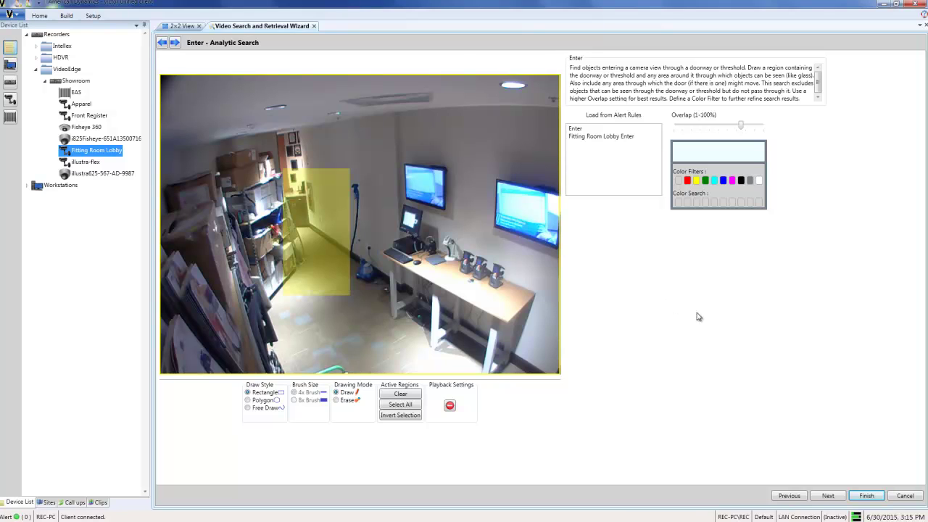
left_click(828, 496)
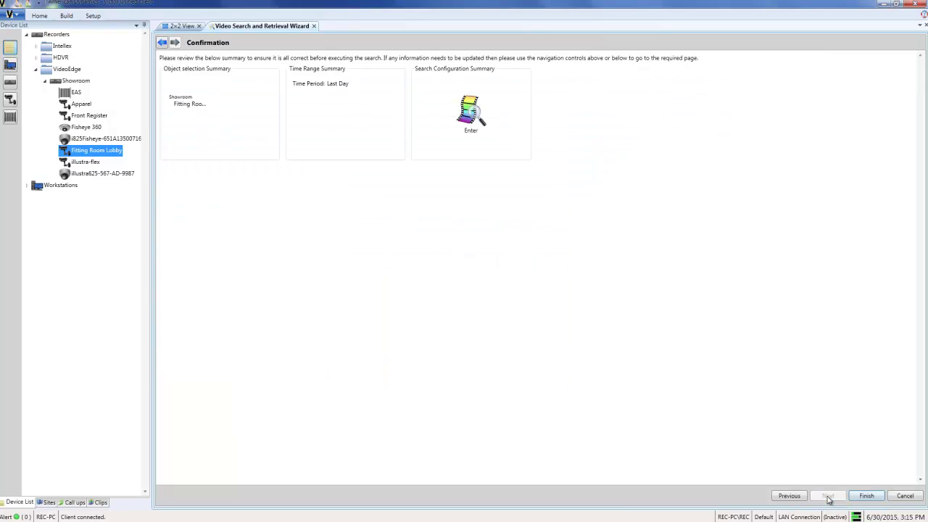
left_click(866, 496)
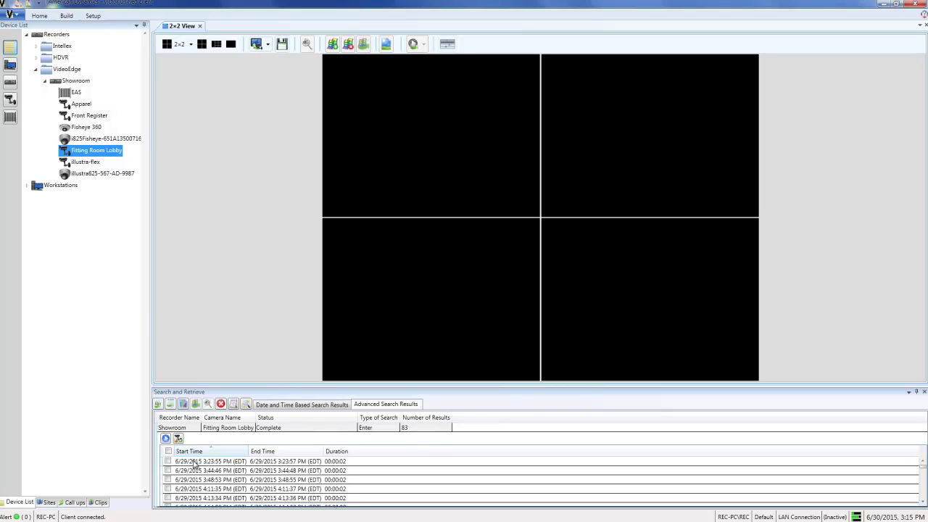
Select all results of the Enter search and chart them in the data visualizer
left_click(168, 452)
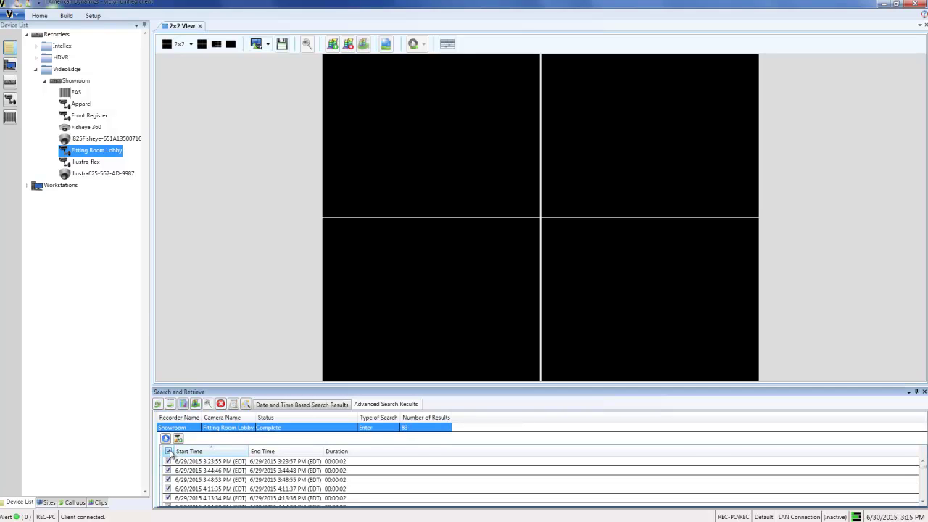
left_click(185, 404)
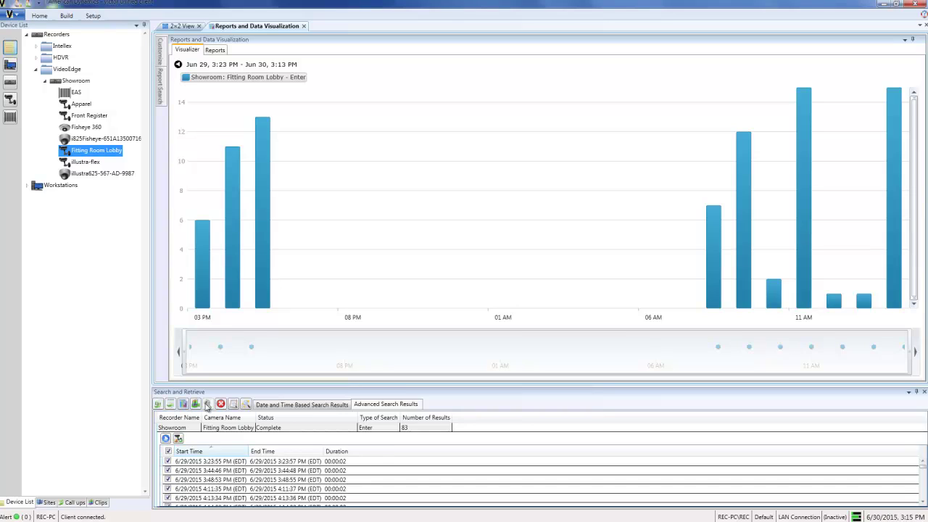
Change the Fitting Room Lobby series color to dark purple and show its trendline
left_click(161, 52)
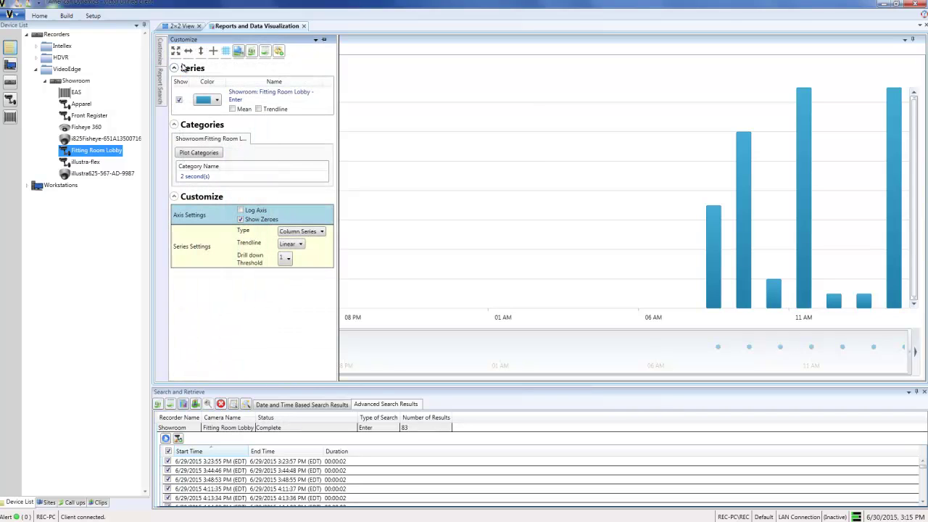
left_click(216, 102)
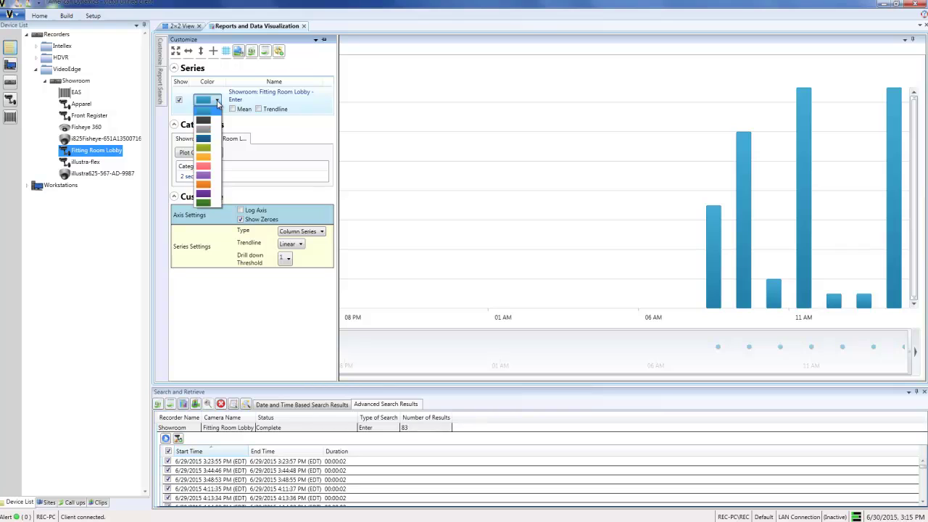
left_click(203, 194)
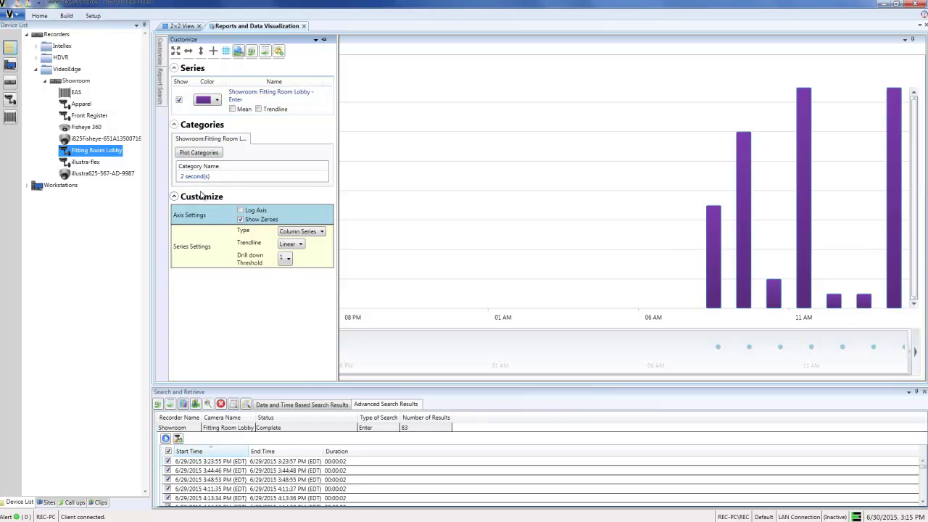
left_click(258, 109)
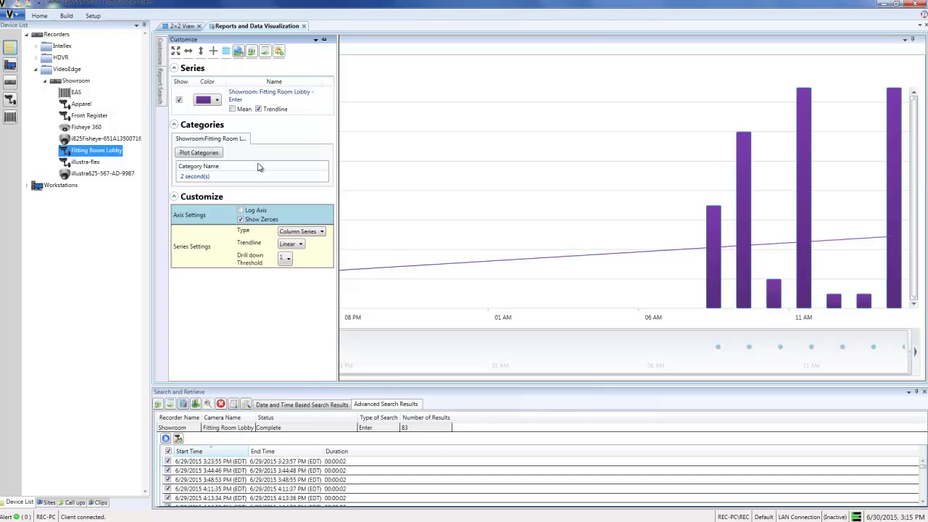
Try the Line Series and Bar Series chart types, then return the chart to Column Series
left_click(289, 232)
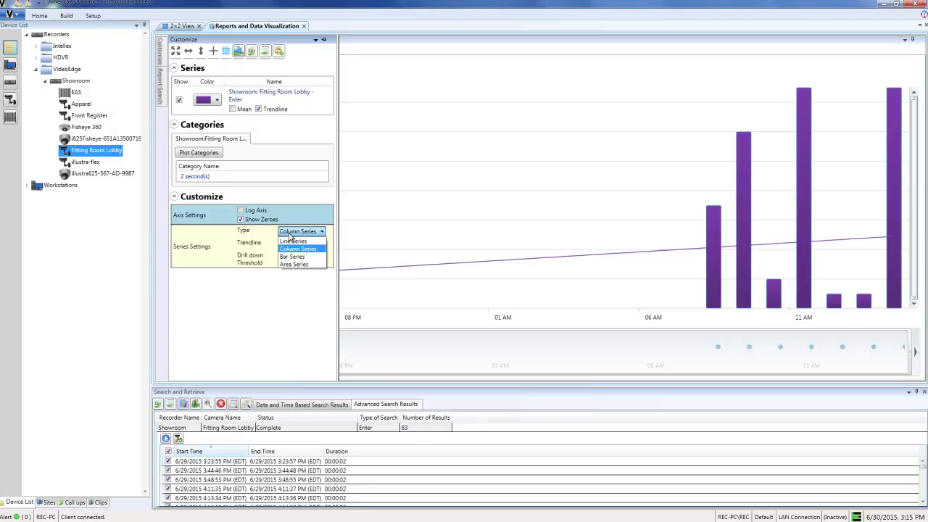
left_click(291, 241)
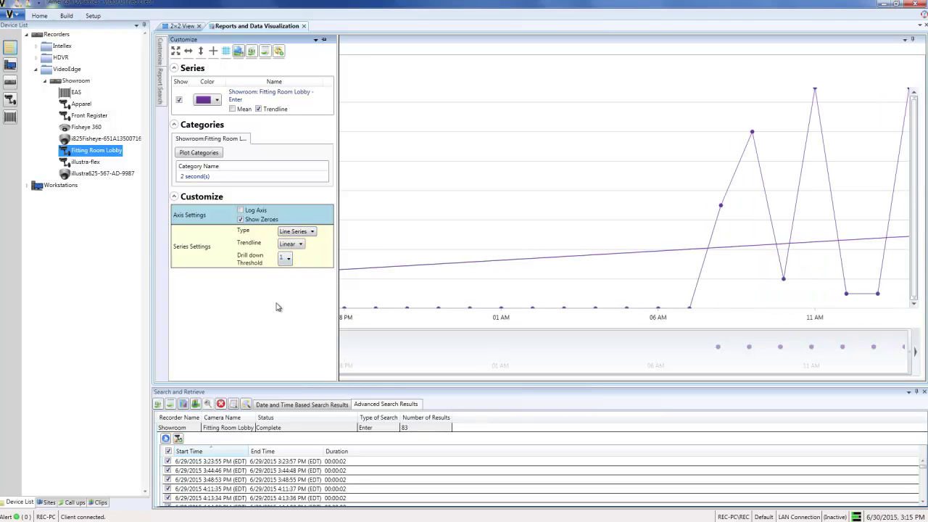
left_click(312, 231)
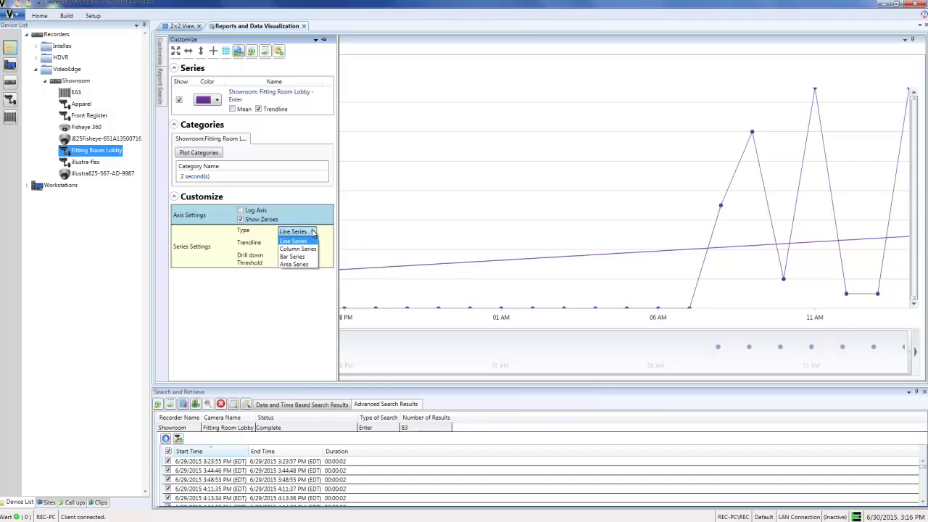
left_click(293, 257)
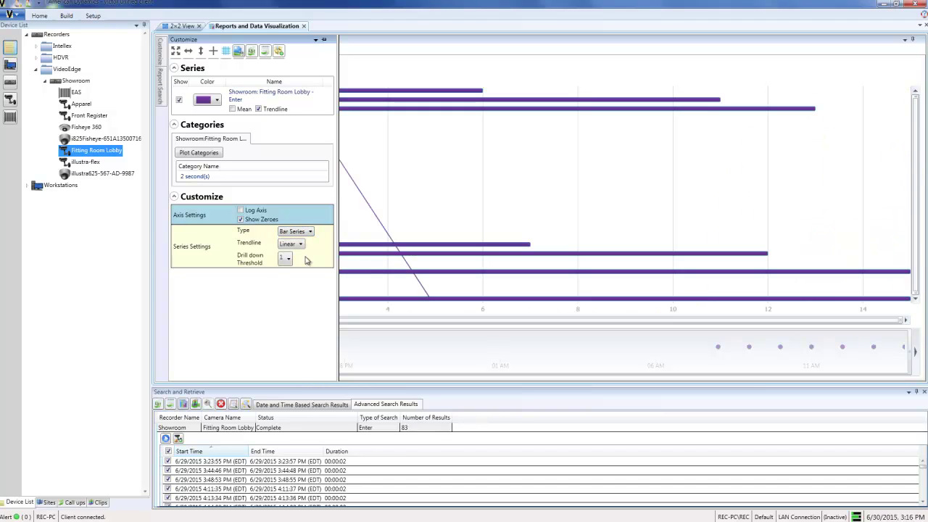
left_click(304, 232)
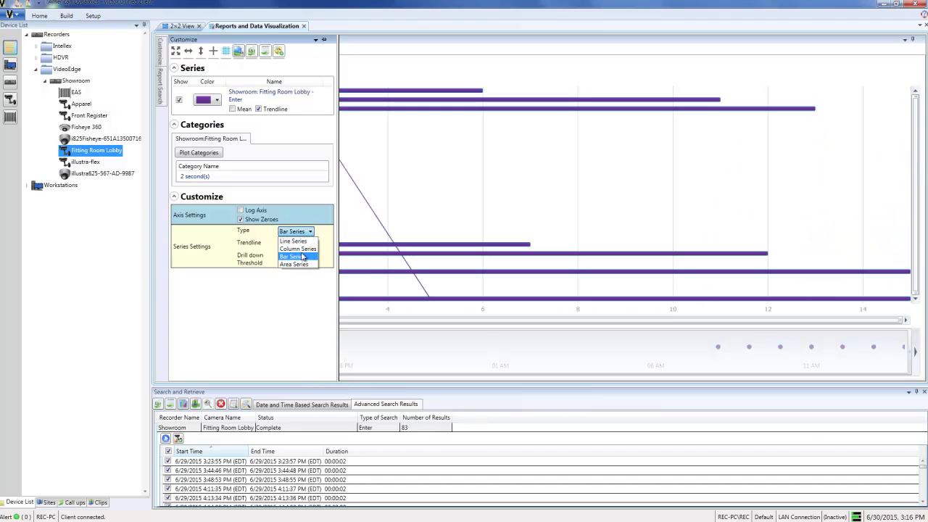
left_click(303, 250)
key("Up")
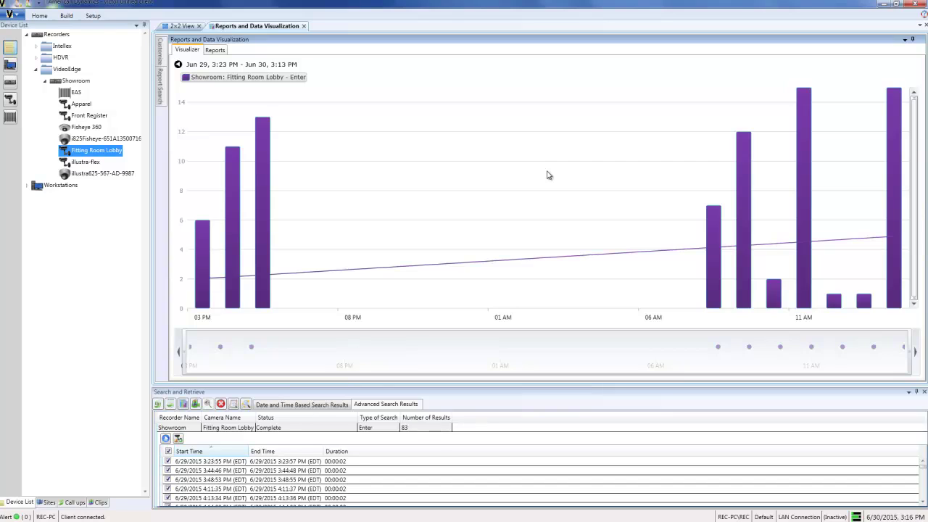
Drill down the chart into the 9 AM column and further into the 9:55 AM column
mouse_move(719, 239)
left_click(741, 234)
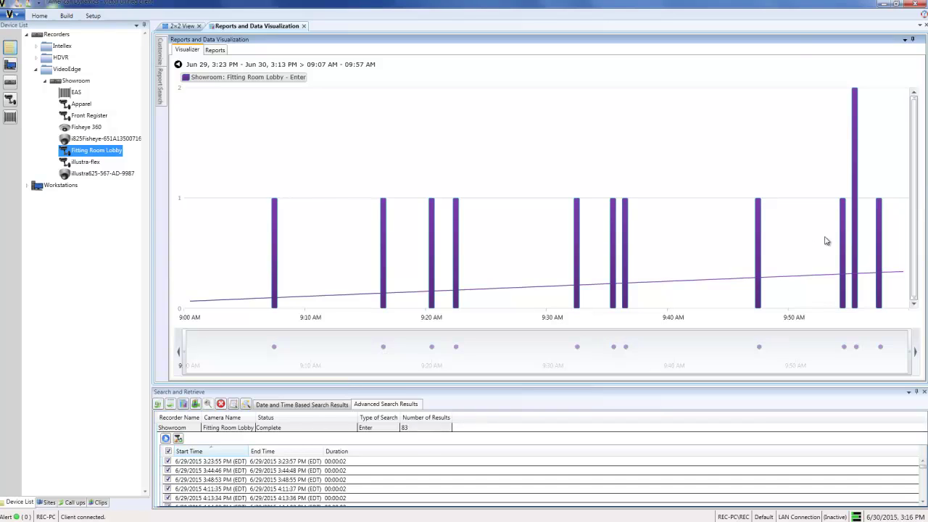
mouse_move(847, 238)
left_click(856, 238)
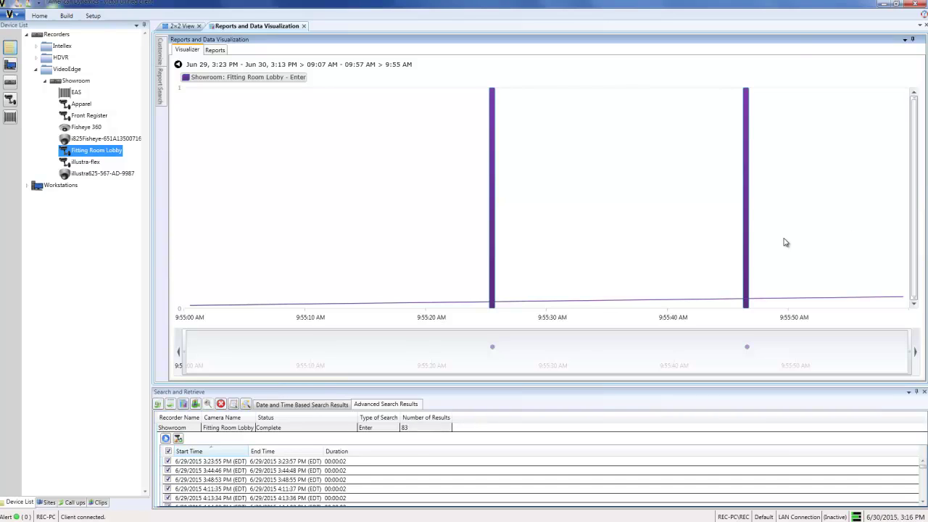
Open the video clip for the 9:55:46 AM entry event and play it
mouse_move(746, 241)
left_click(746, 241)
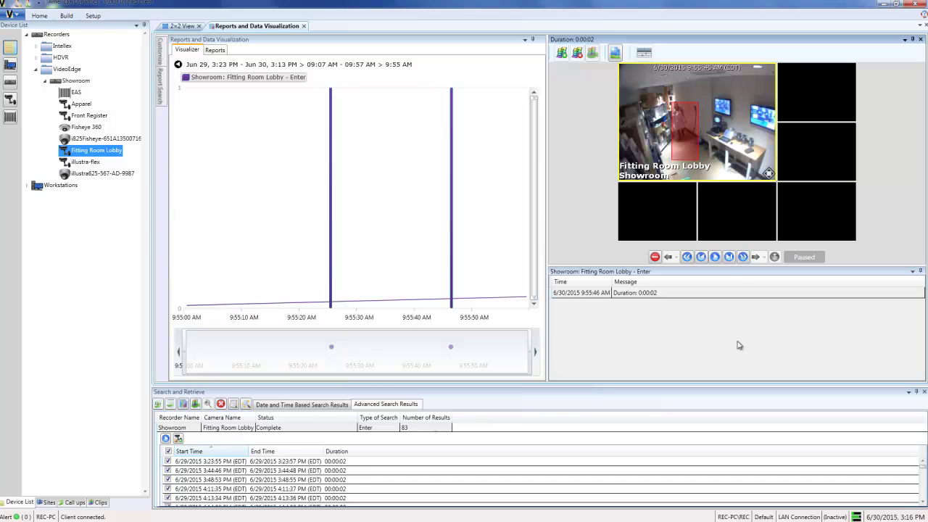
left_click(715, 257)
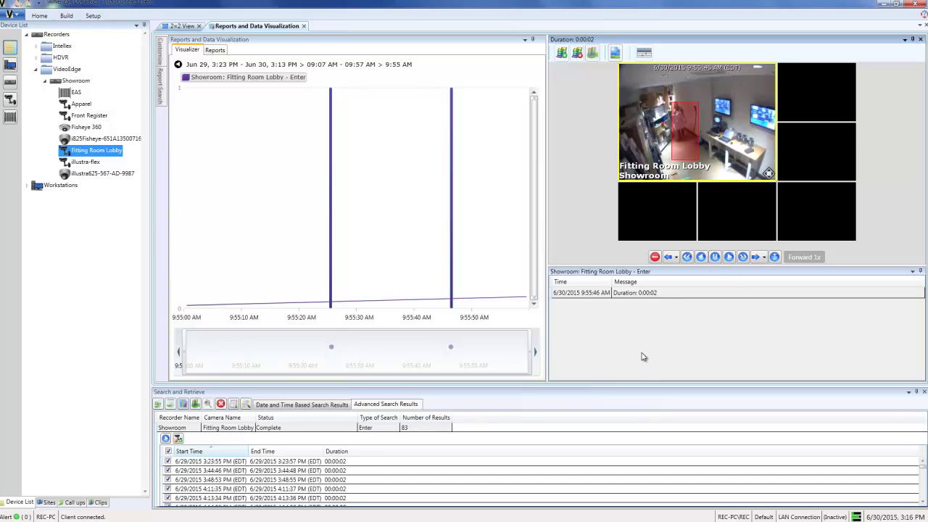